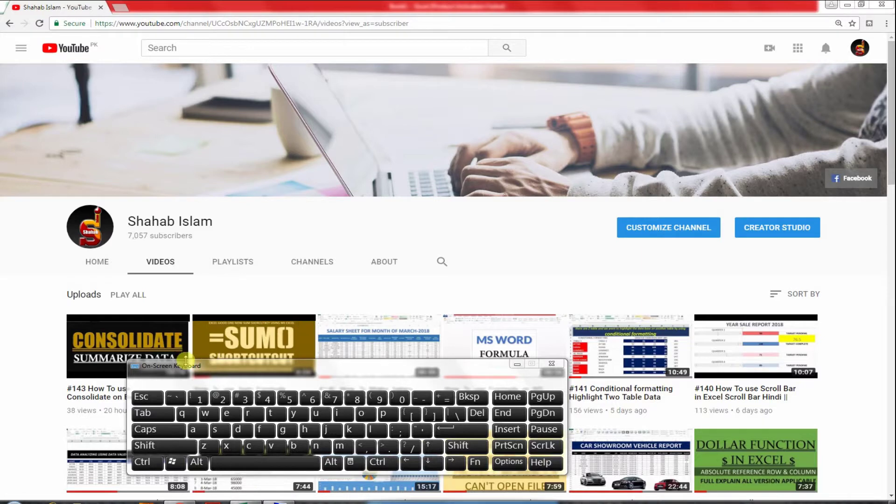
Open the Run dialog and close the on-screen keyboard
drag(187, 362, 199, 112)
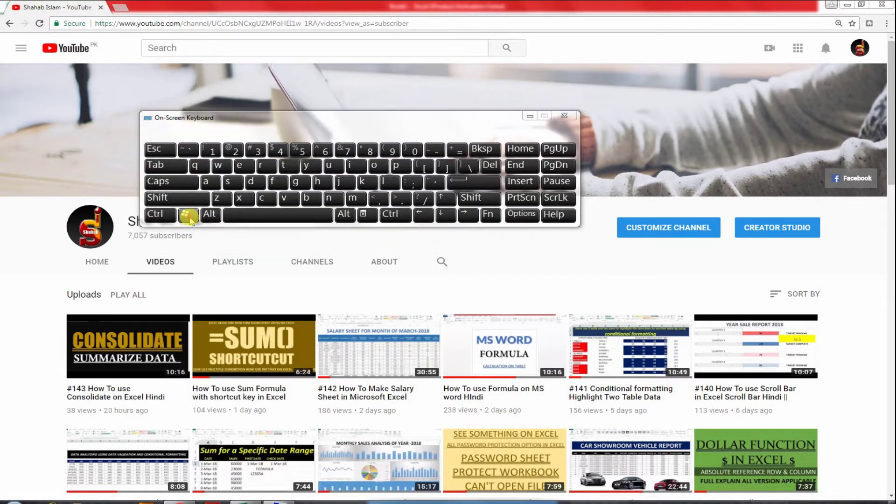
click(189, 215)
click(266, 166)
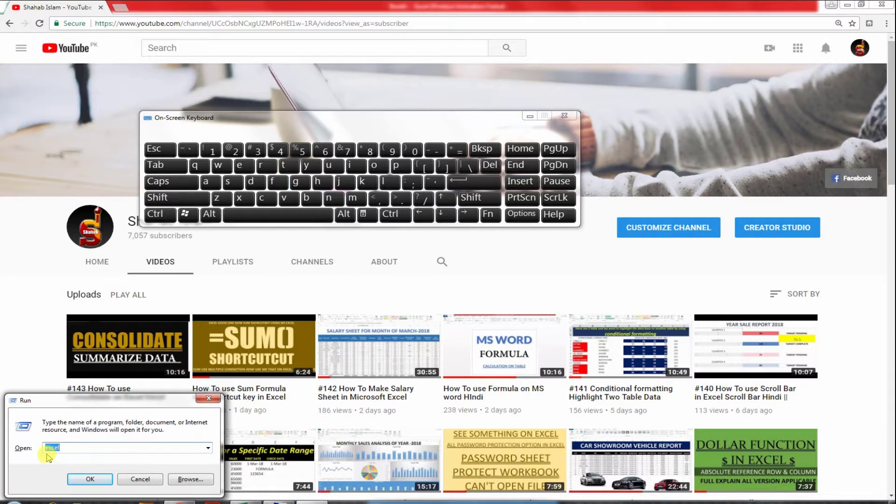
key(ctrl)
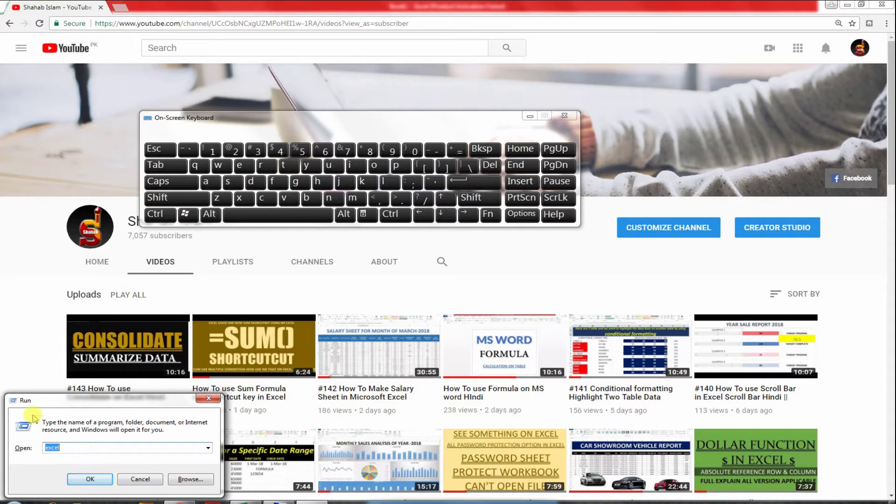
click(564, 116)
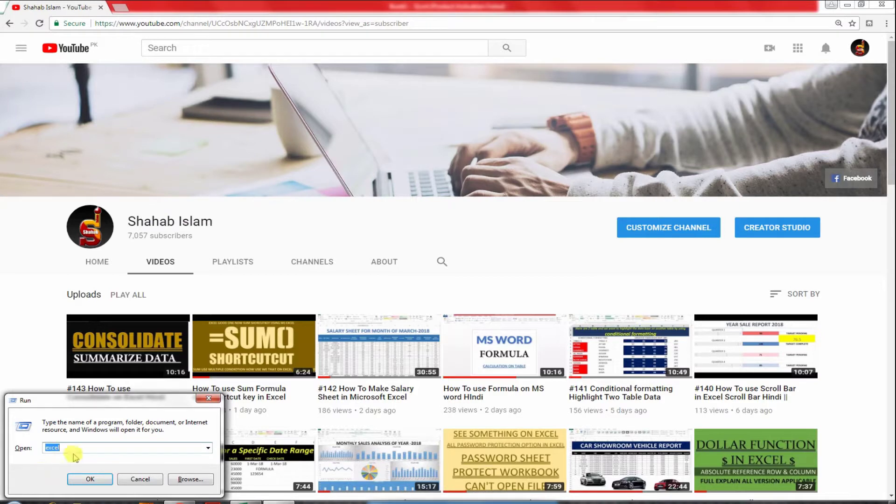
Launch Word with the winword command and create a blank document, declining to select default file types
text(winword)
key(Return)
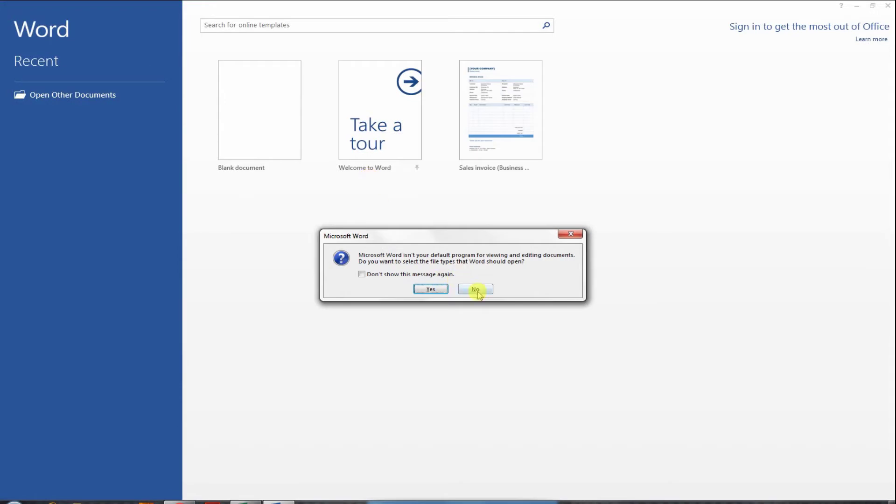
click(476, 290)
click(303, 163)
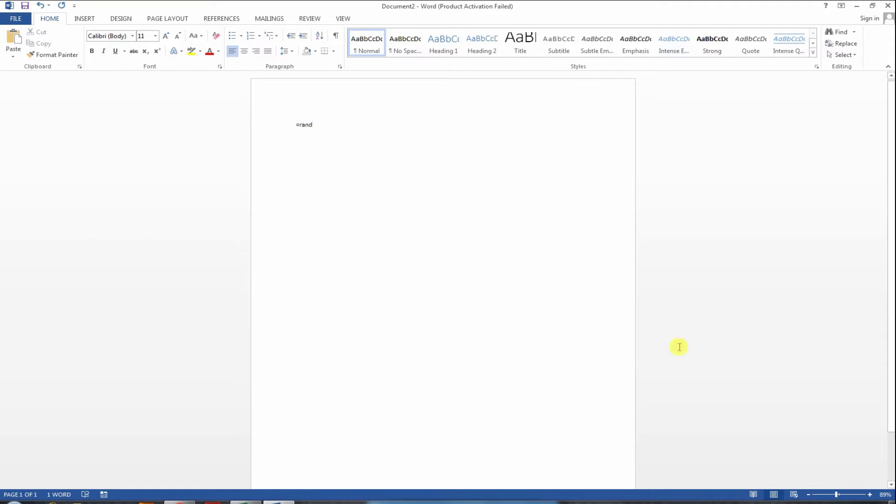
Generate sample paragraphs in the blank document with the =rand() formula
drag(836, 495, 857, 497)
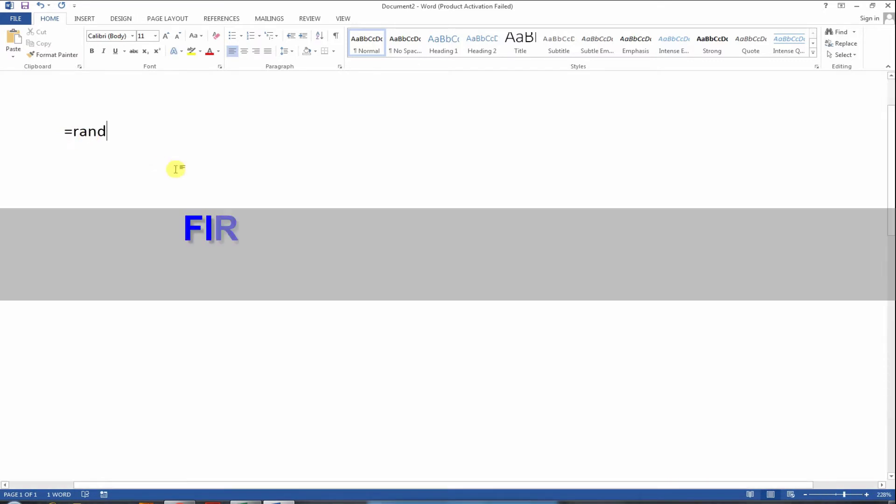
text(()
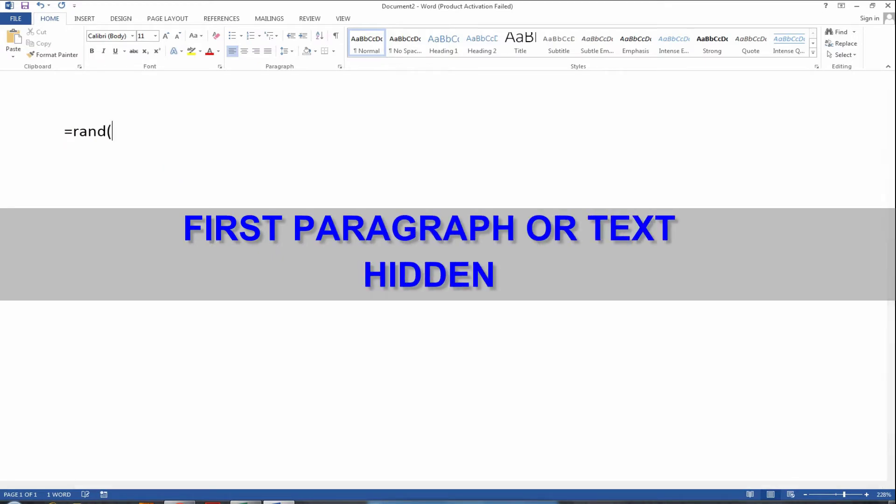
text())
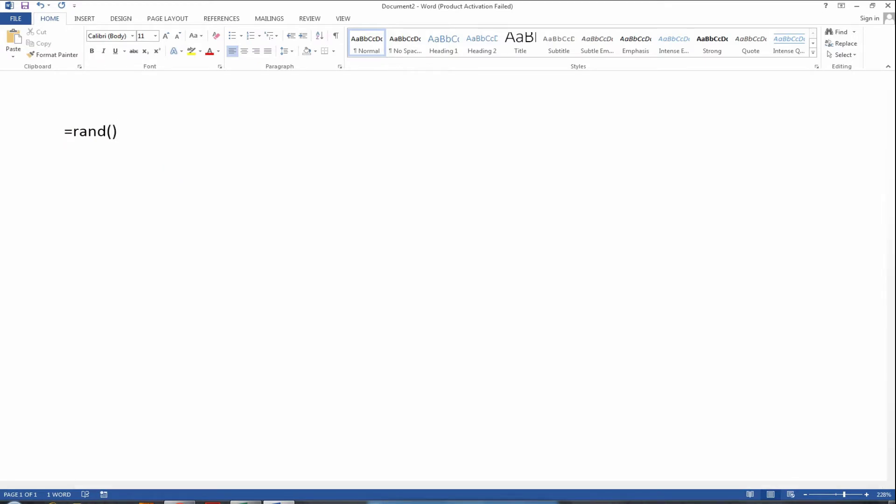
key(Return)
Hide all the document's text by applying the Hidden font effect
key(ctrl+a)
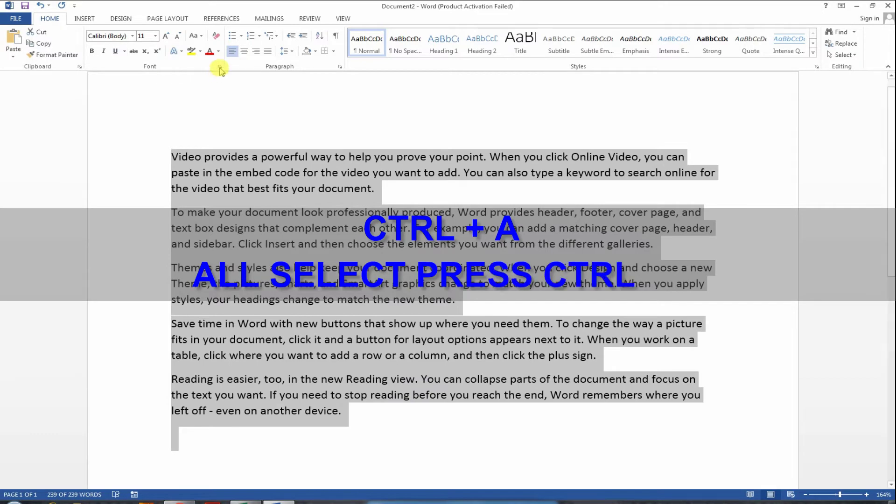
key(ctrl+d)
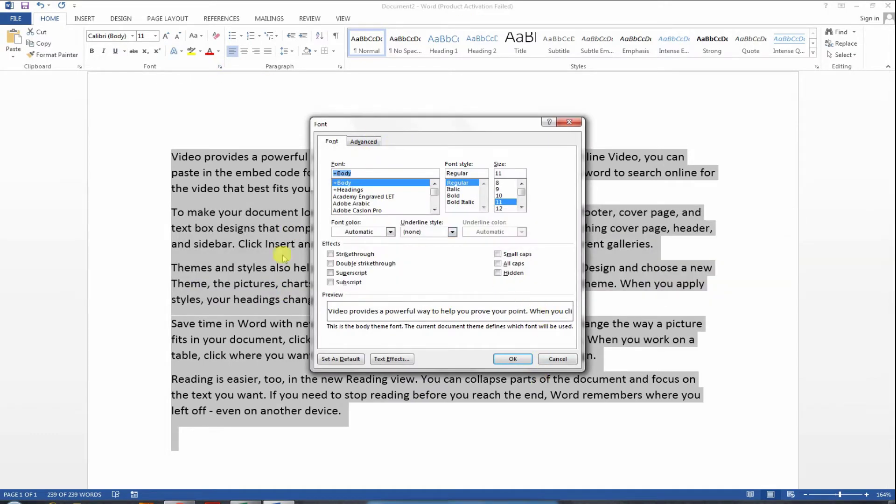
click(516, 358)
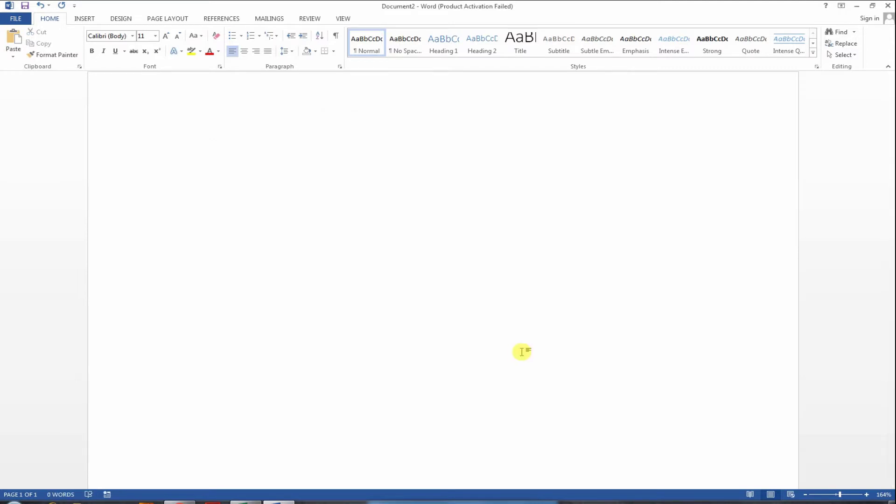
Remove the Hidden font effect from the whole document's text
key(ctrl+a)
key(ctrl+d)
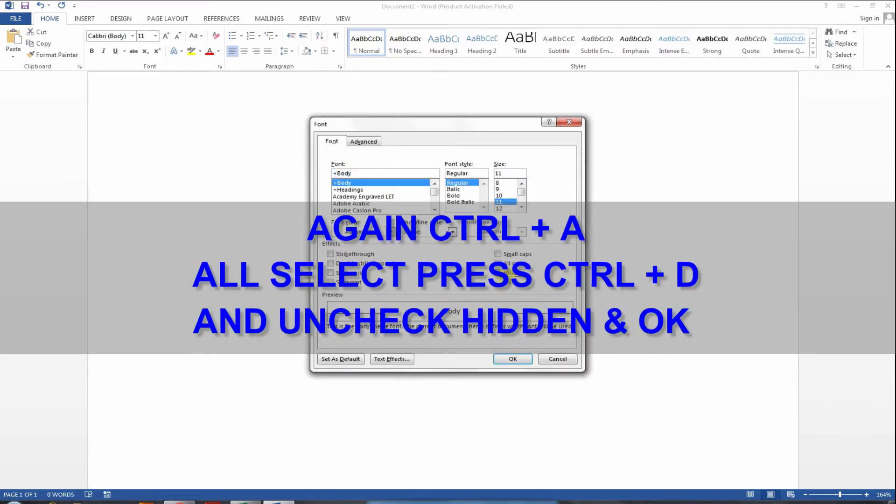
click(514, 359)
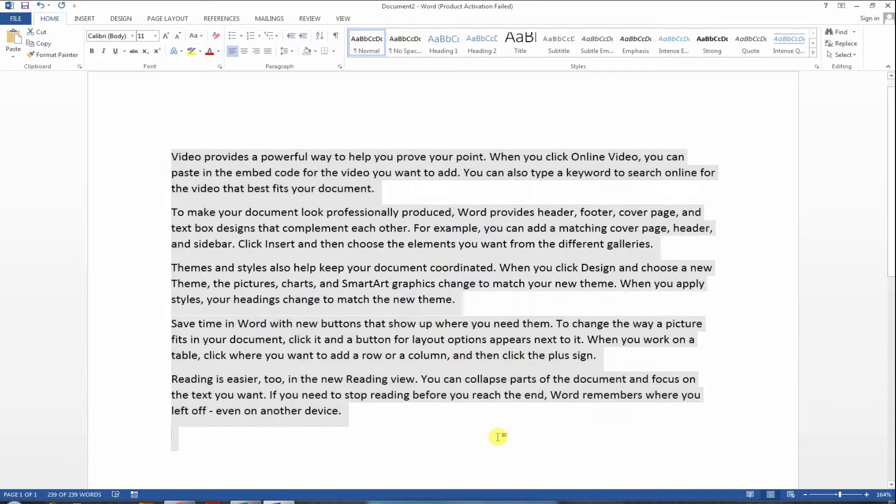
Add the word "pakistan" on the empty line below the last paragraph
click(498, 436)
text(pakistan)
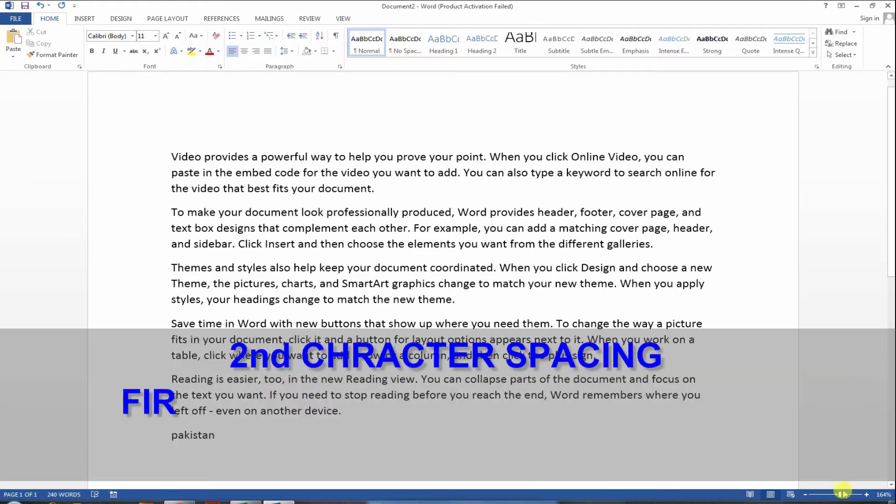
Select the word Pakistan below the last paragraph and choose Expanded character spacing for it in the font settings
drag(845, 495, 854, 495)
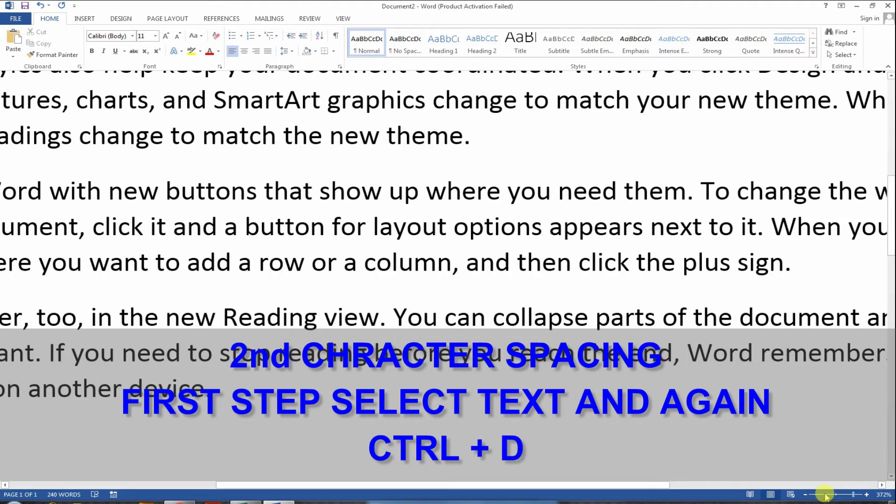
drag(663, 490, 474, 480)
click(247, 455)
click(101, 439)
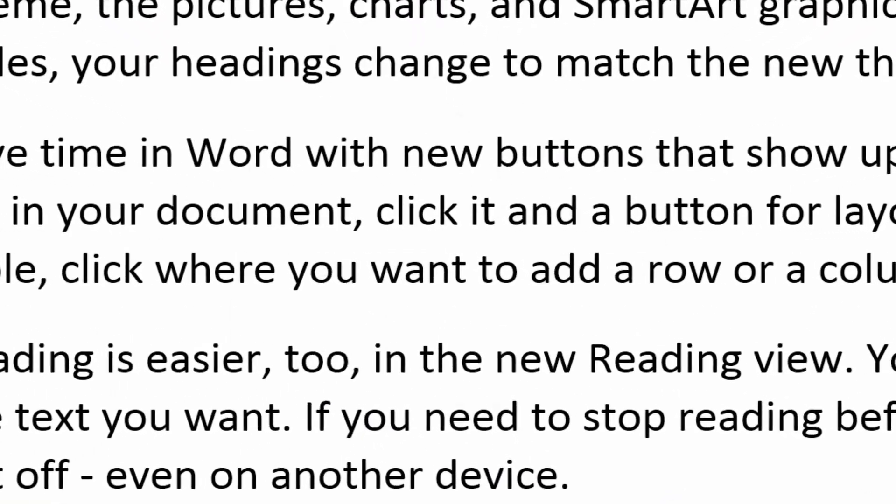
key(ctrl+d)
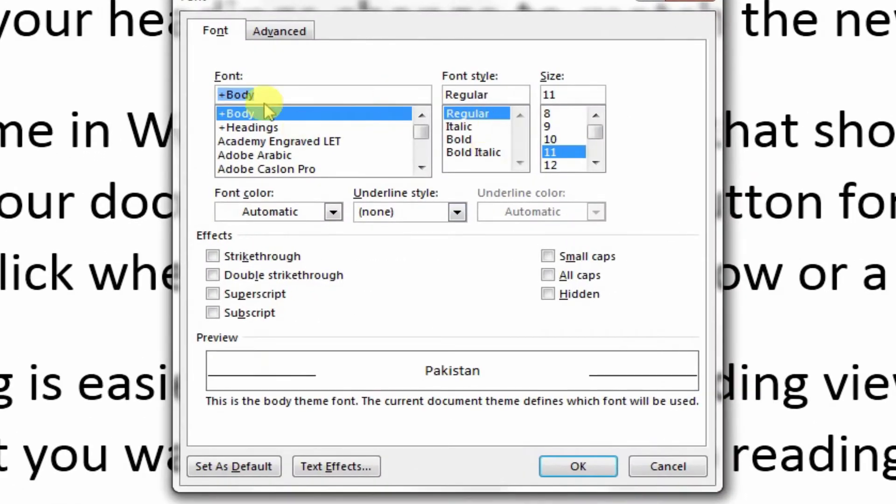
click(287, 30)
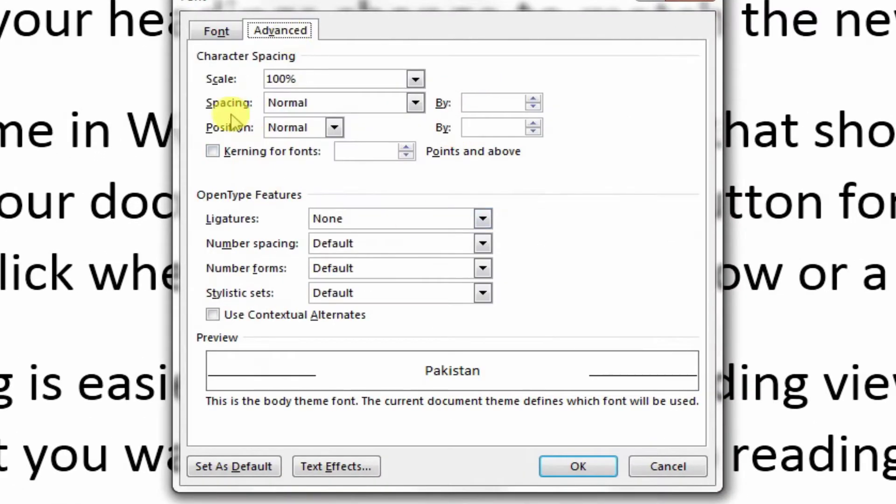
click(415, 104)
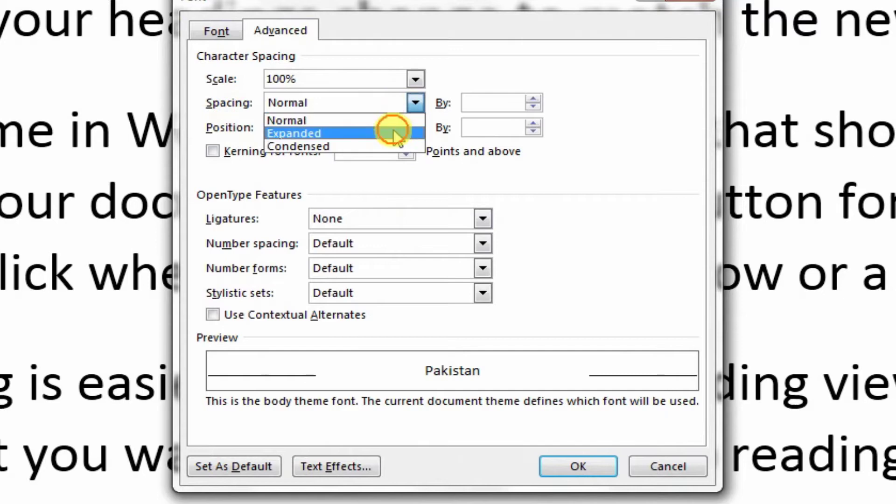
click(393, 133)
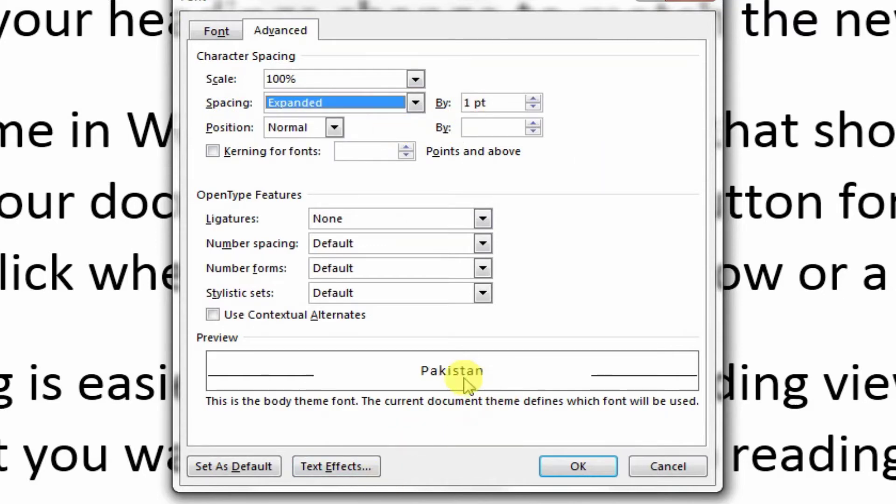
Set the expanded spacing of the word Pakistan to 3.6 pt and apply it
click(532, 99)
click(533, 99)
click(533, 99)
click(533, 99)
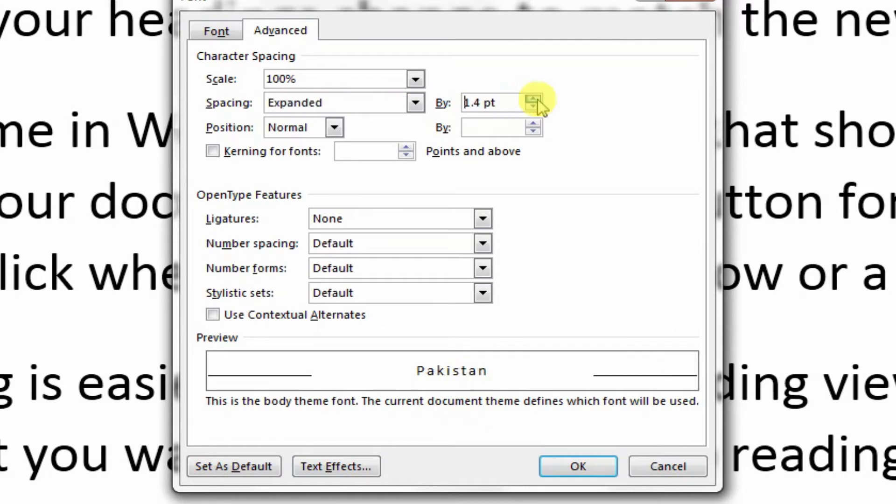
click(532, 99)
click(533, 99)
click(532, 99)
click(538, 98)
click(538, 98)
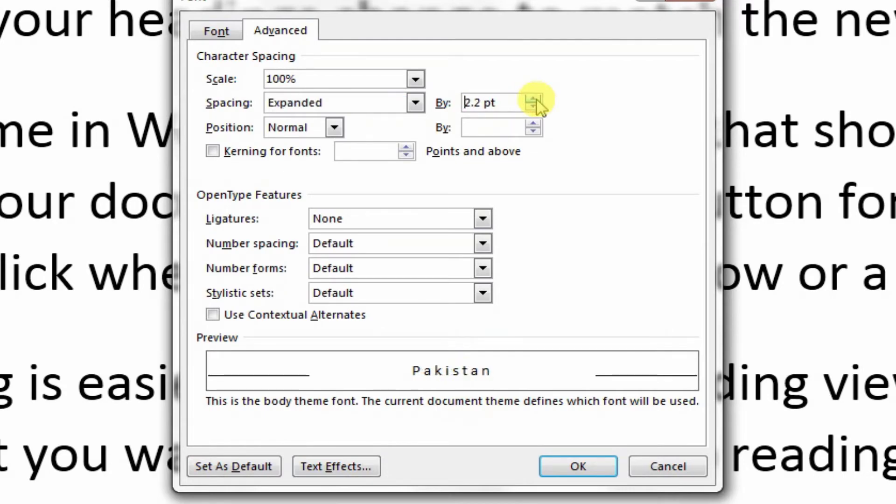
click(534, 99)
click(533, 99)
click(533, 99)
click(533, 99)
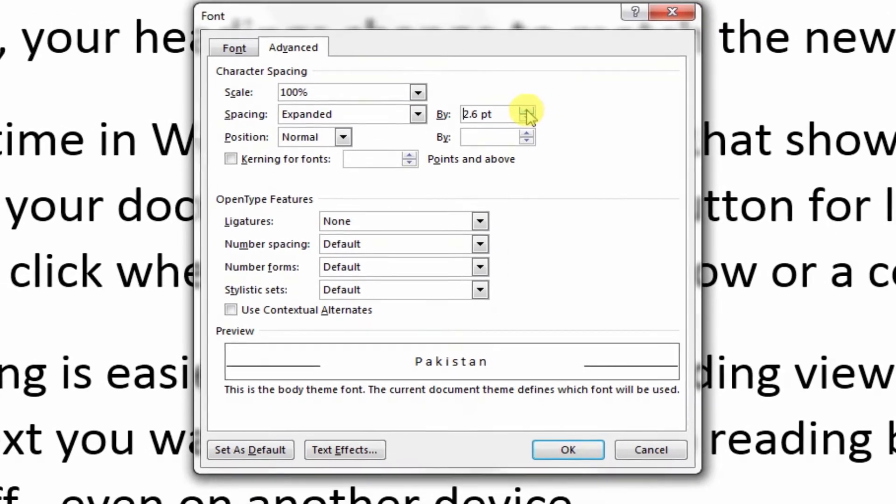
click(527, 111)
click(527, 111)
click(526, 111)
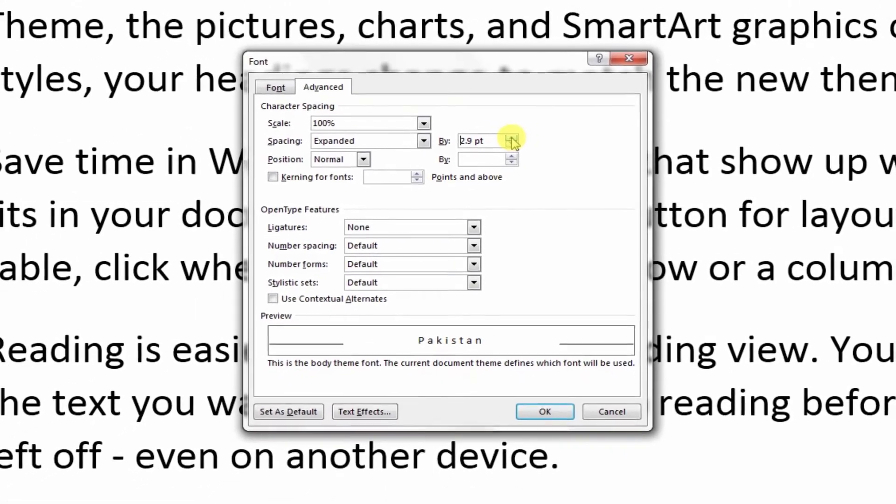
click(512, 139)
click(512, 138)
click(512, 139)
click(513, 138)
click(512, 138)
click(512, 138)
click(513, 138)
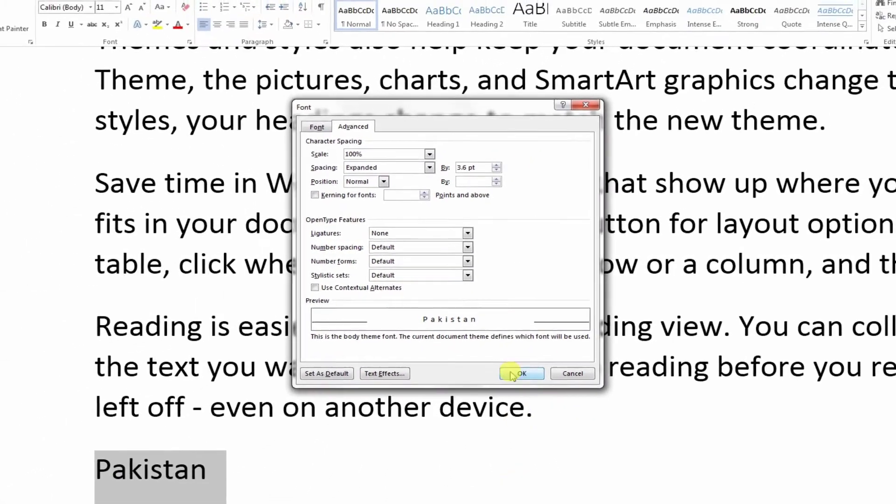
click(512, 375)
Cut all of the document's text to the clipboard, leaving the page empty
click(884, 494)
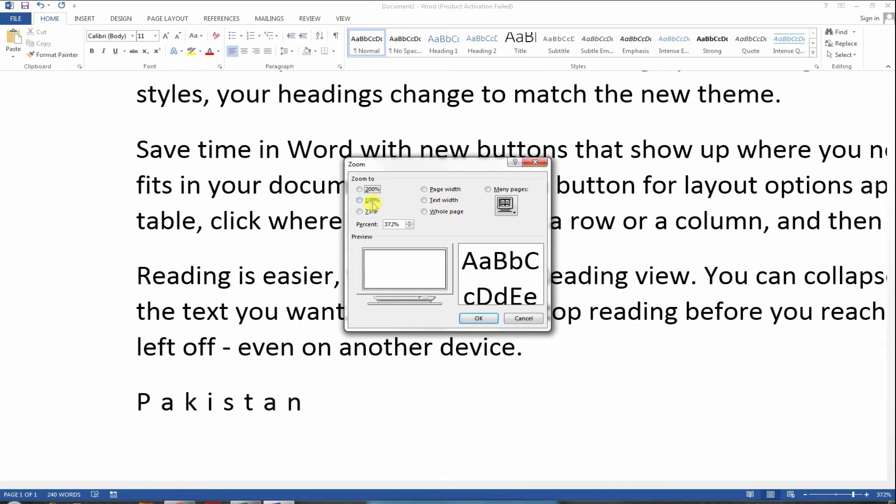
click(373, 202)
click(478, 318)
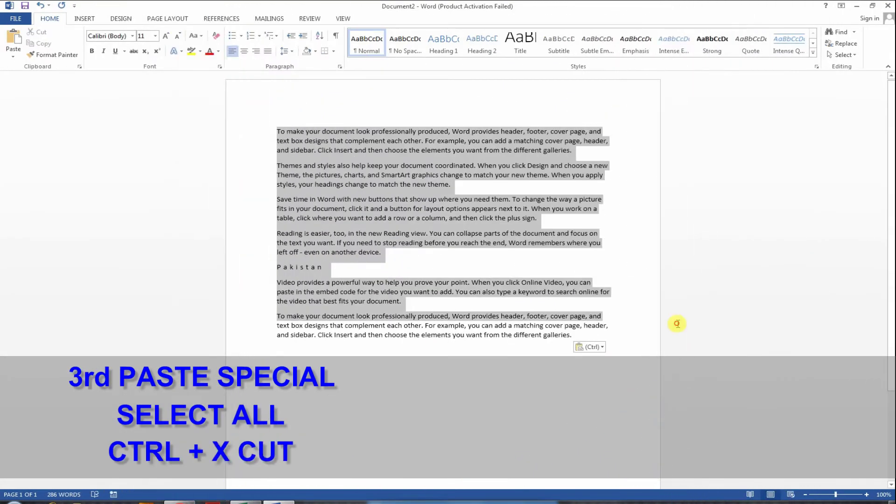
drag(677, 325, 678, 335)
key(ctrl+c)
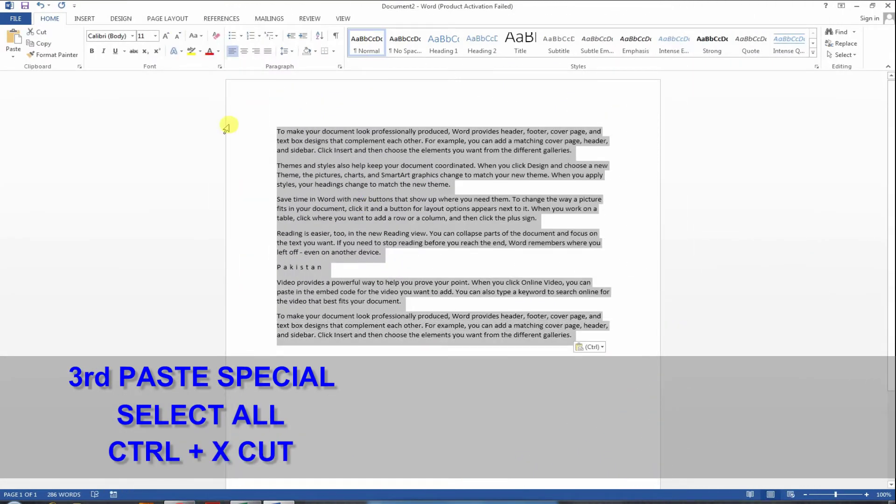
key(ctrl+a)
click(43, 36)
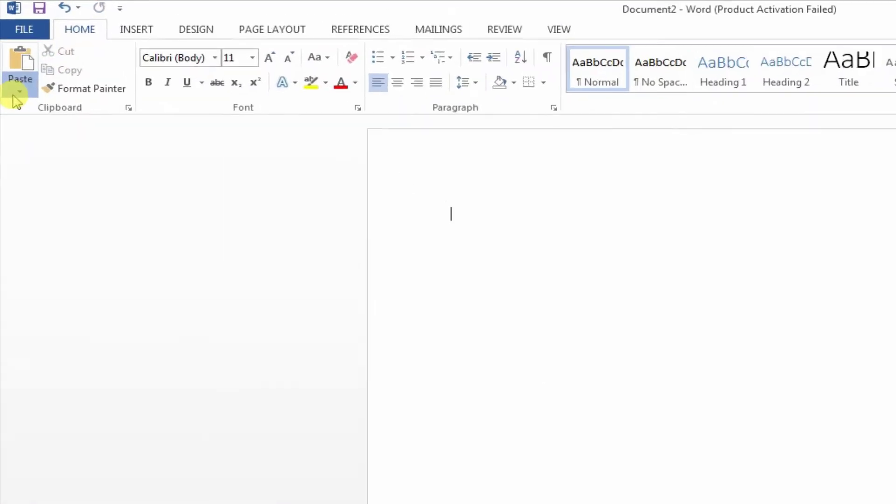
Paste the cut text with Paste Special as a Microsoft Word Document Object displayed as an icon, keeping the default icon and caption
click(20, 91)
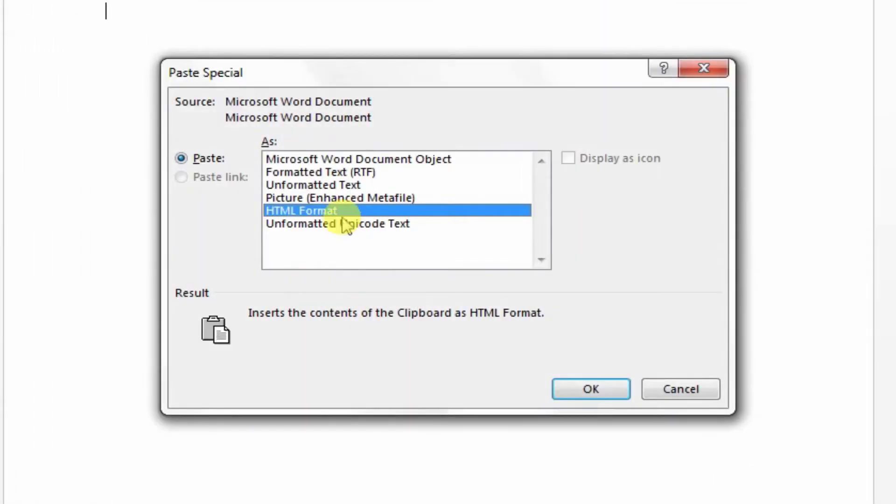
drag(310, 75, 261, 237)
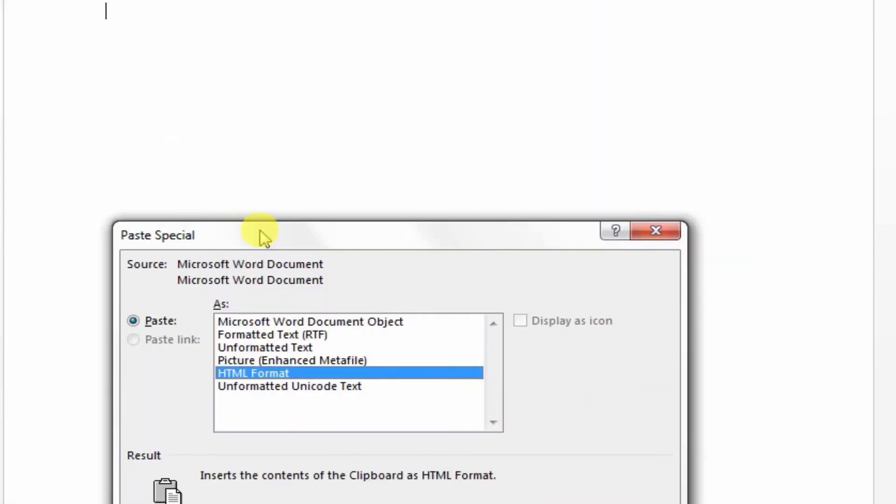
click(242, 322)
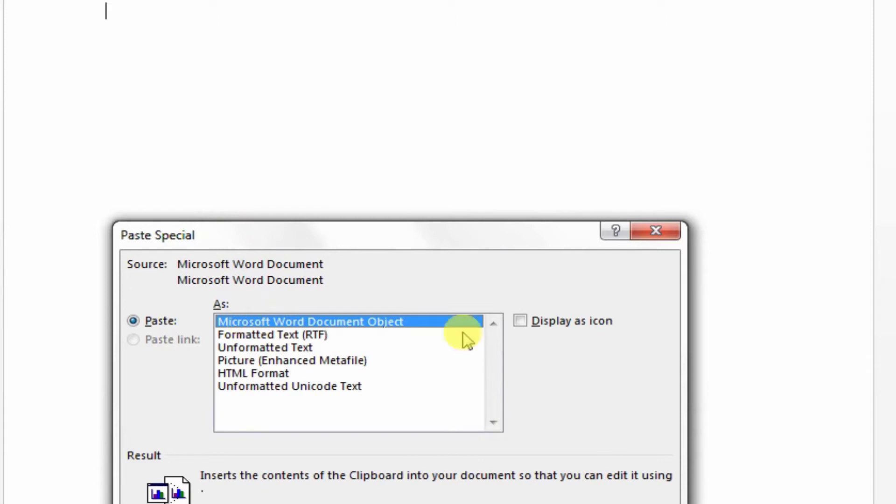
click(521, 321)
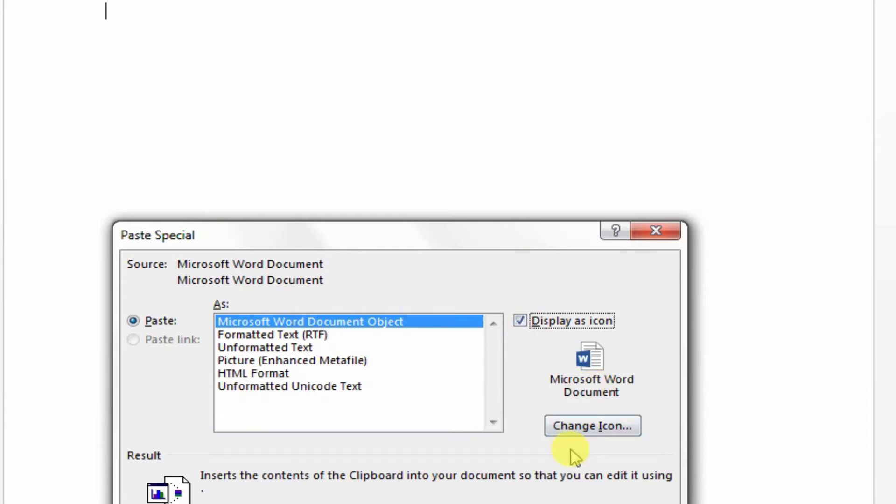
click(586, 427)
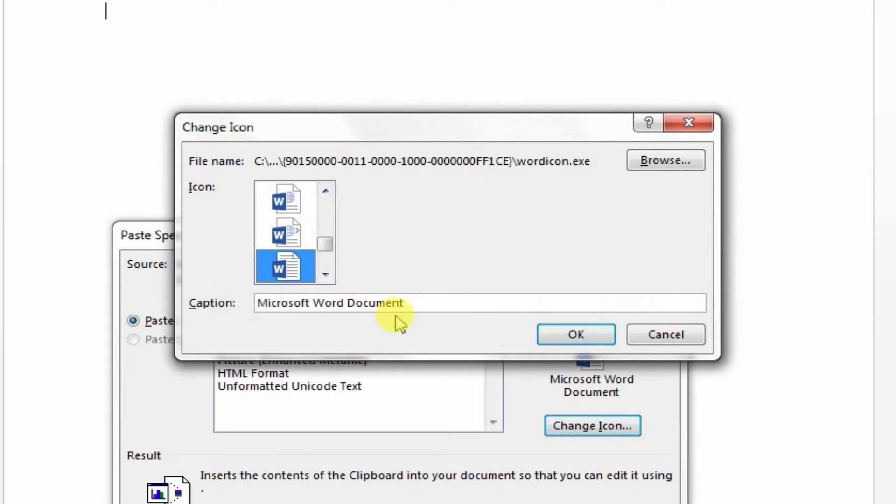
click(687, 339)
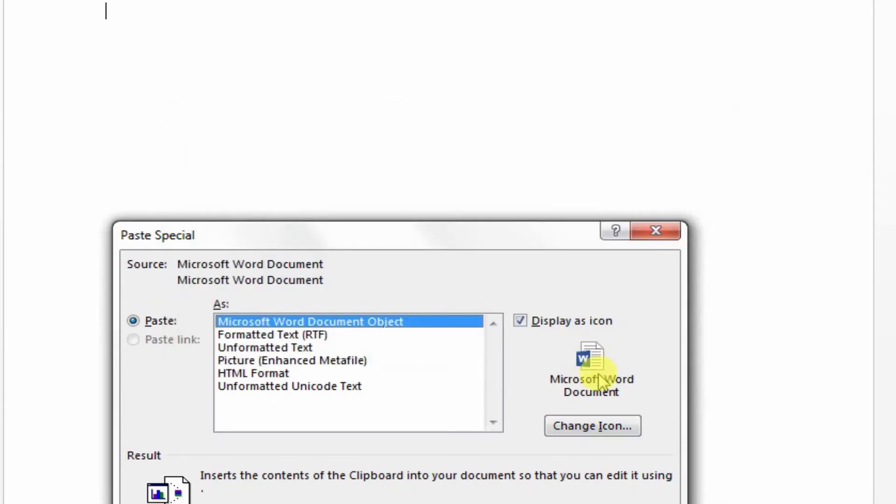
click(567, 503)
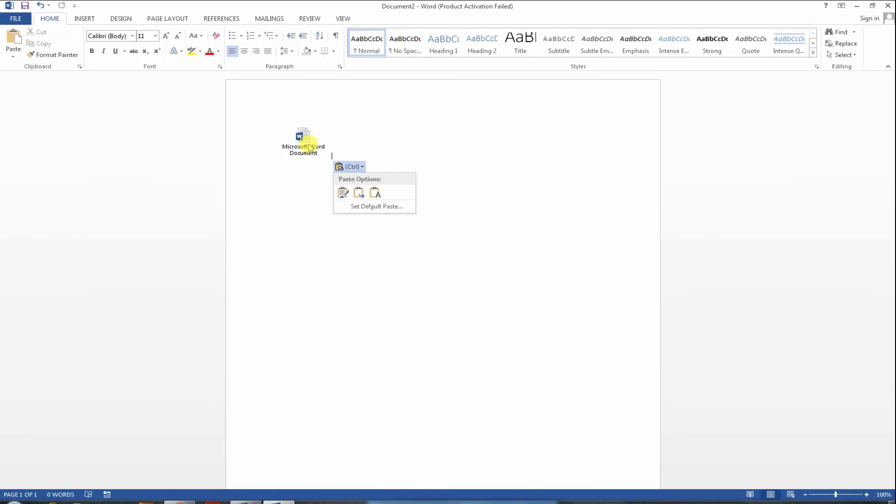
Select the embedded Microsoft Word Document icon on the page and open it to view its contents
click(309, 143)
click(311, 147)
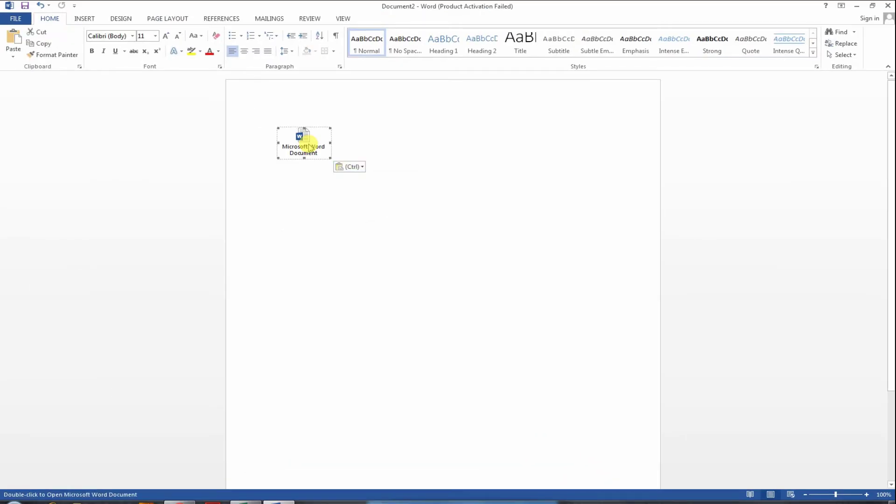
double_click(311, 148)
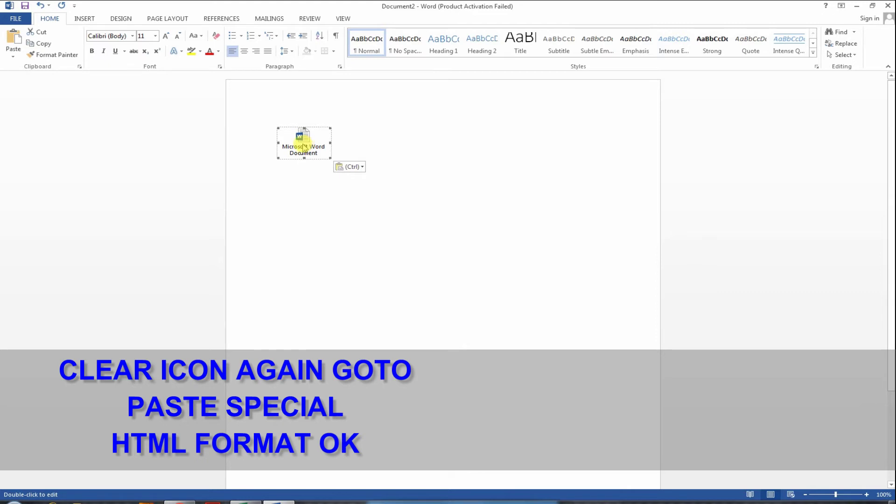
Replace the selected document icon by pasting the clipboard text with Paste Special in HTML Format
click(13, 55)
click(21, 94)
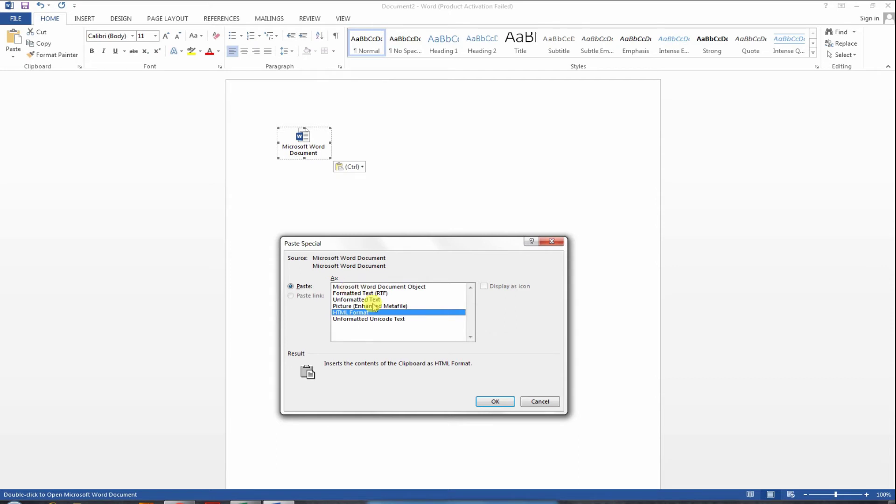
click(494, 401)
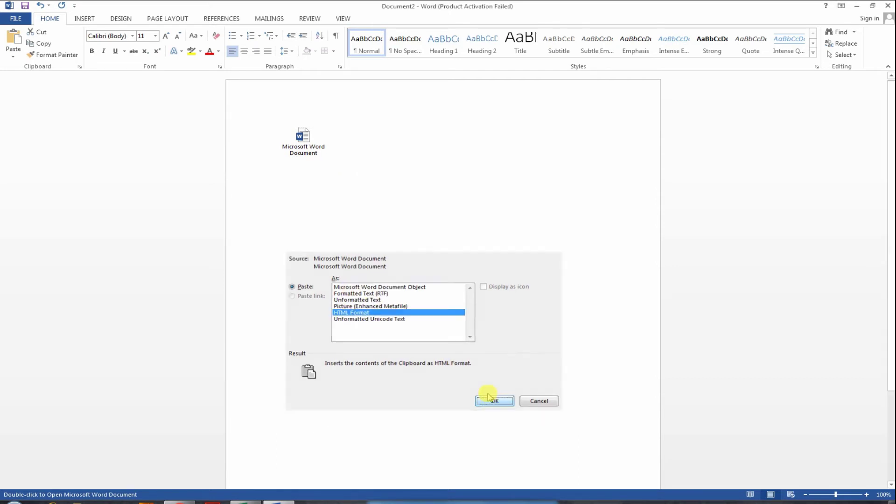
Change the case of all the document's text to UPPERCASE and deselect it
key(ctrl+a)
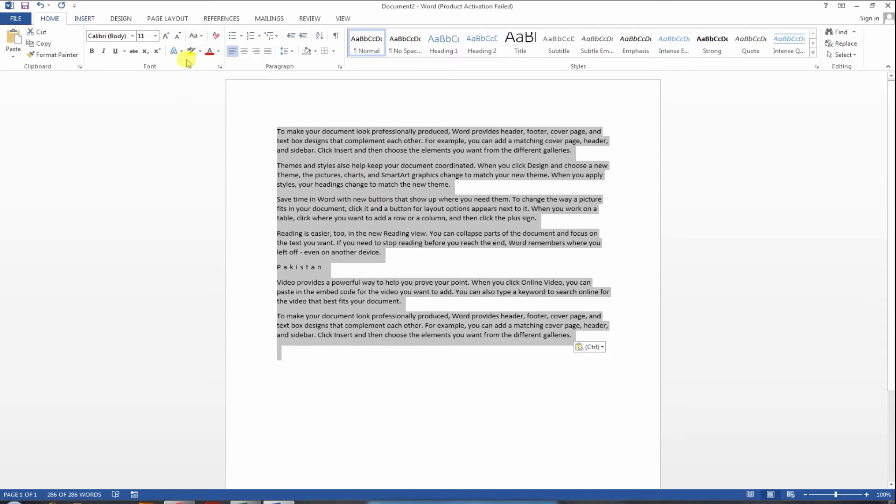
click(202, 36)
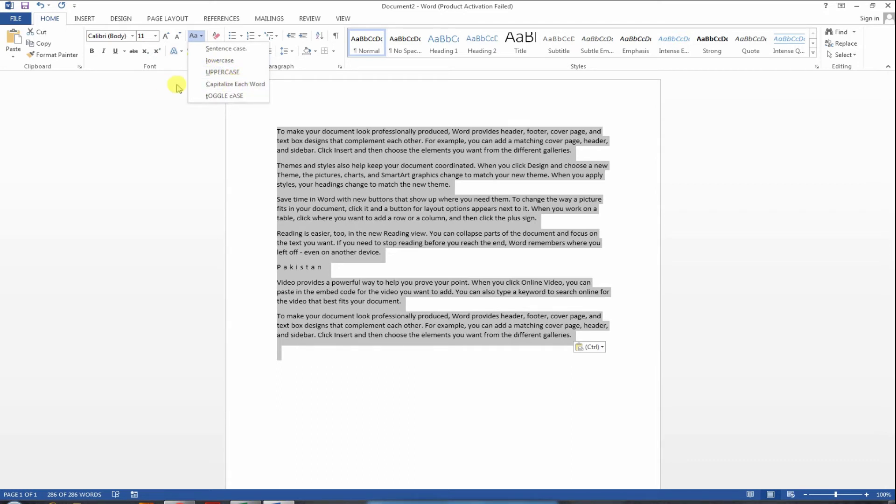
click(220, 73)
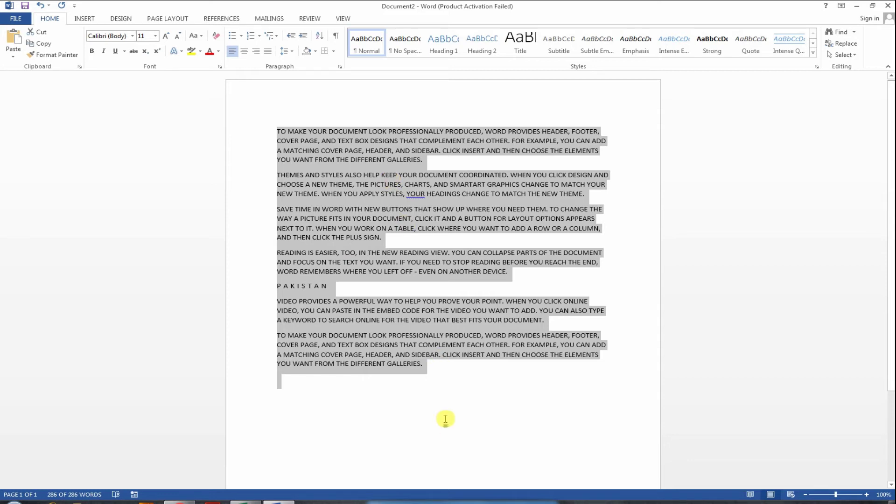
click(443, 404)
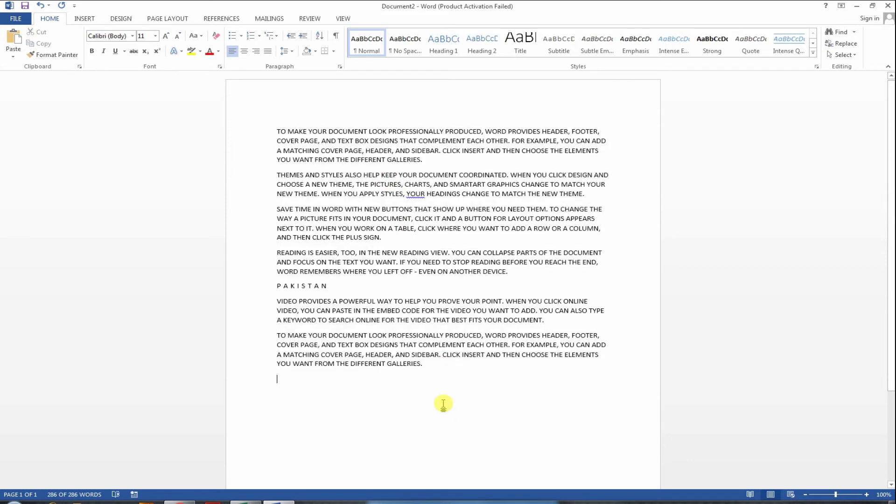
Select the word SAVE at the start of the third paragraph and choose the Dropped position in the drop cap options
click(285, 208)
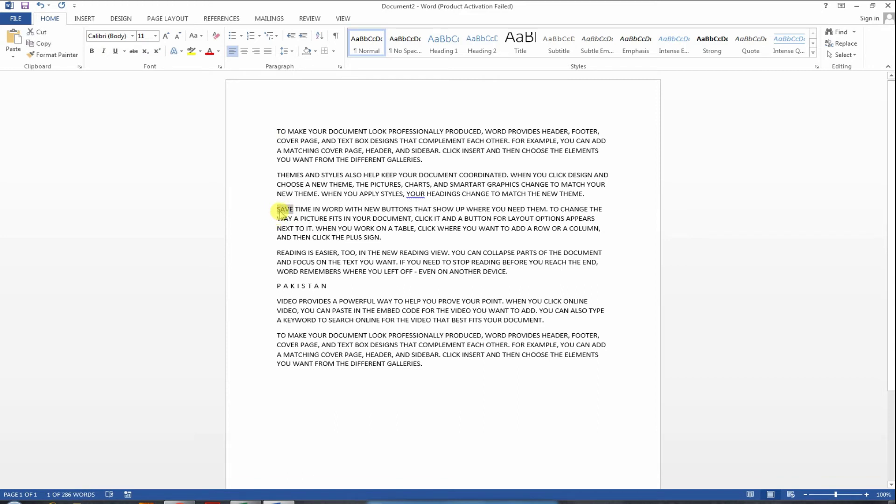
click(84, 18)
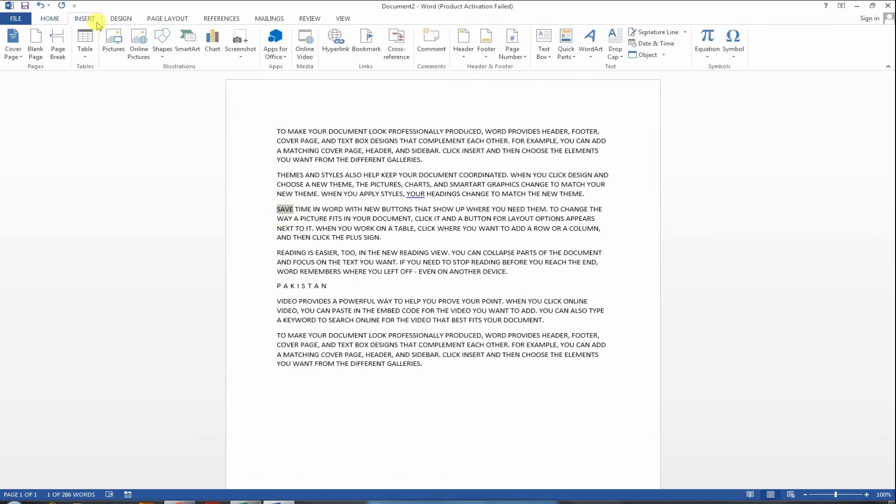
click(622, 60)
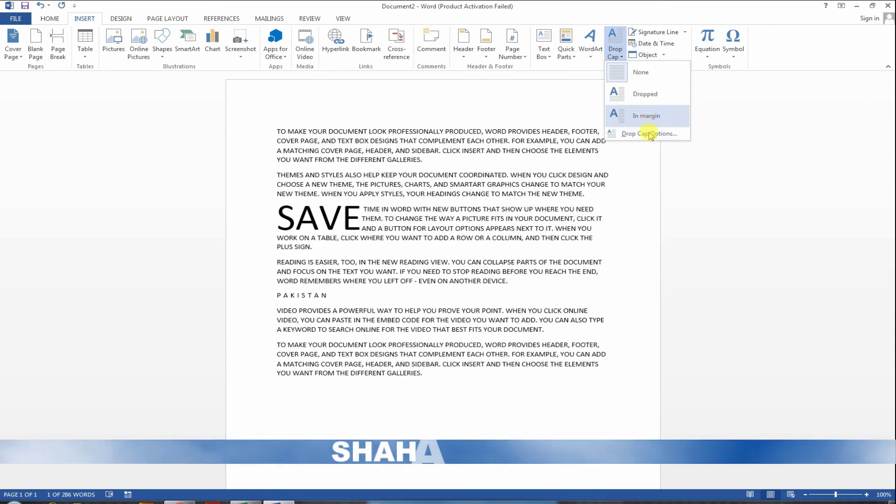
click(650, 134)
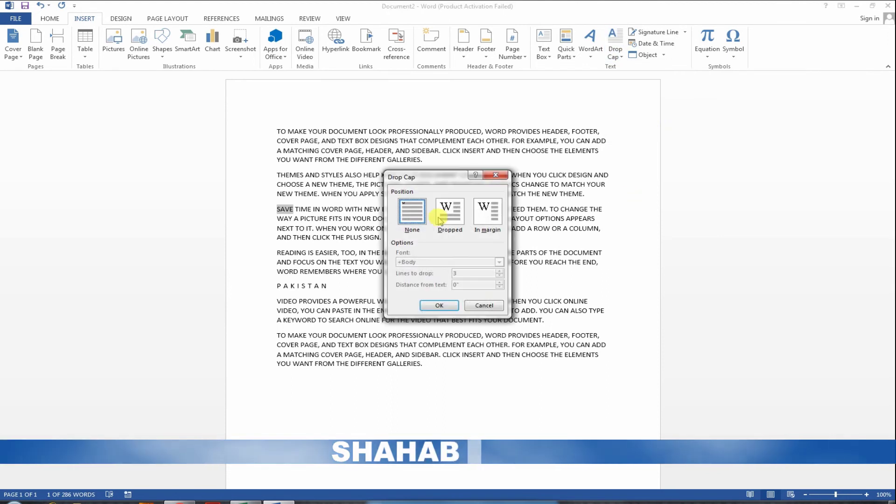
click(440, 219)
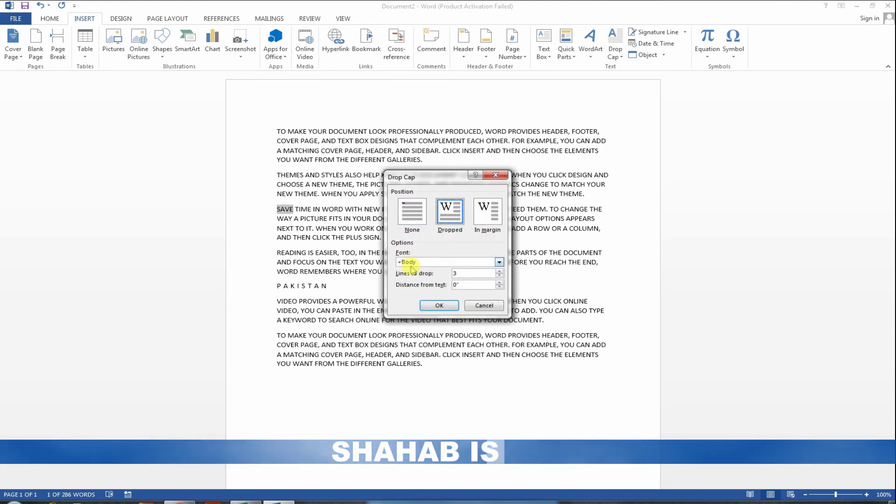
Set the drop cap to 6 lines with a 0.2" distance from text and apply it
click(499, 271)
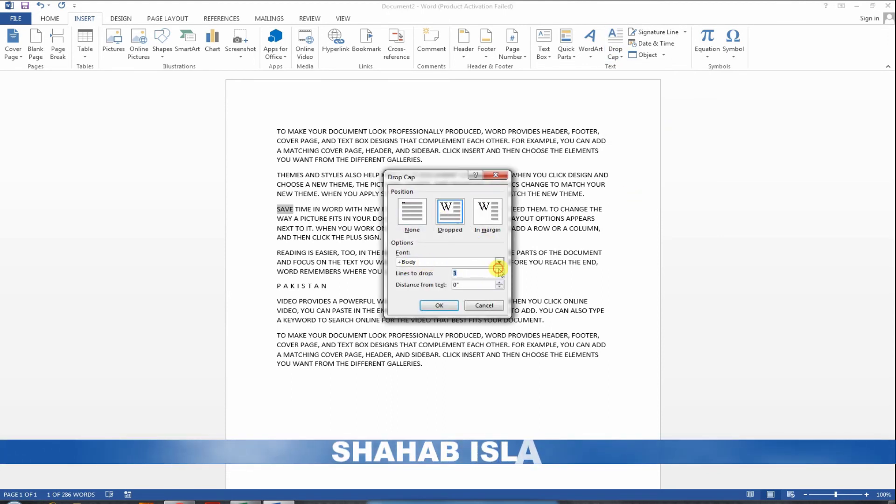
click(499, 271)
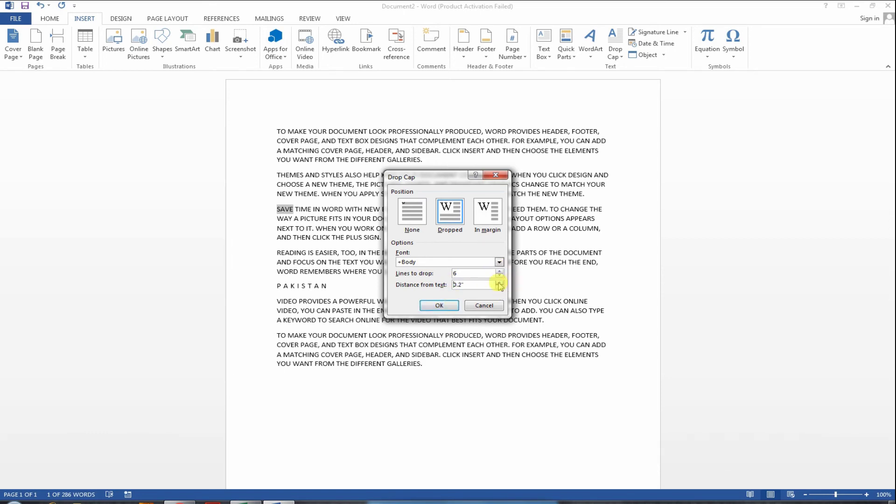
click(454, 308)
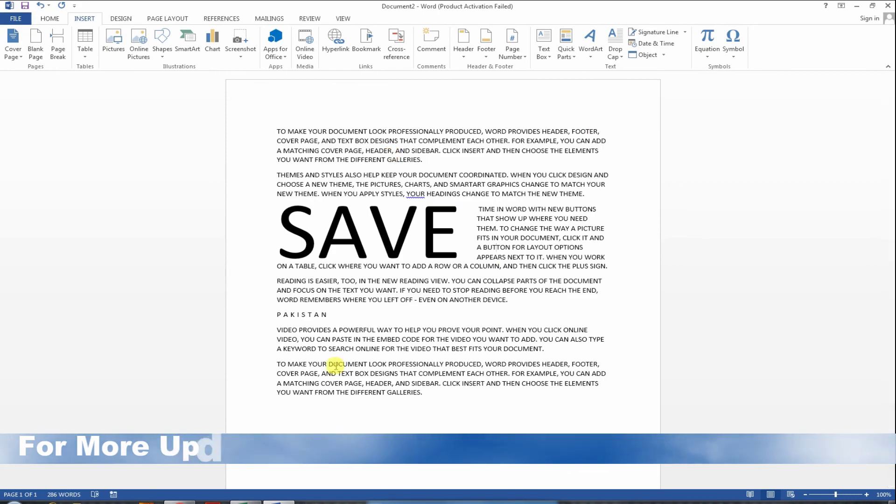
Switch to the web browser showing the YouTube channel's uploaded videos
click(179, 501)
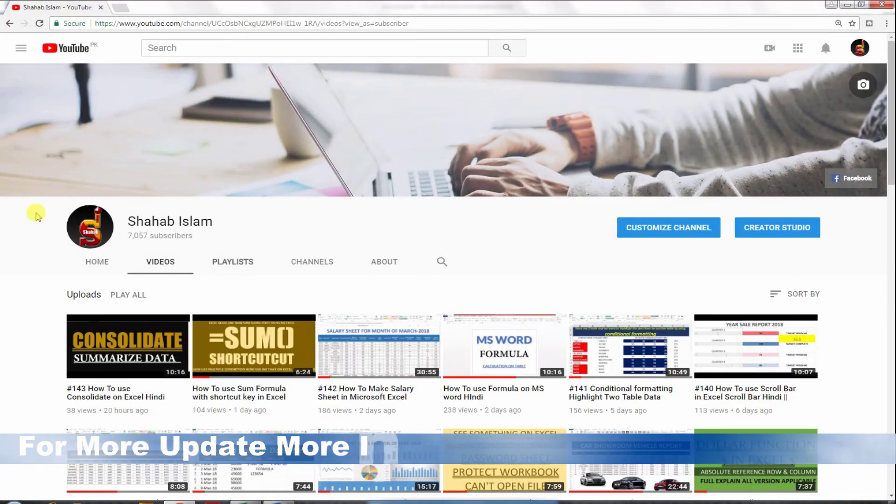